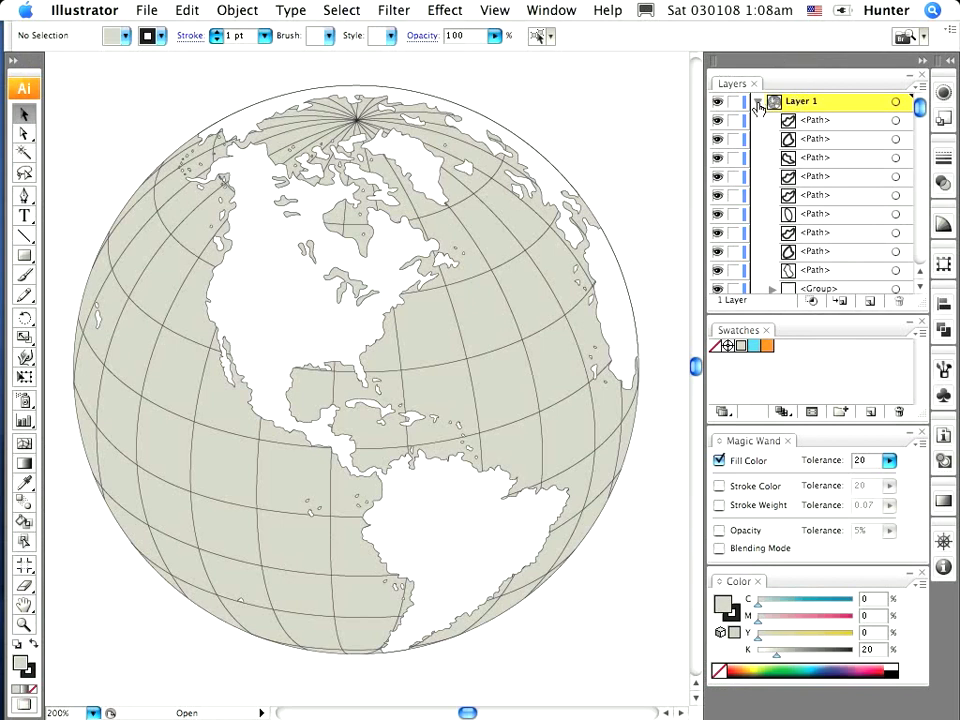
- Look through the list of paths nested inside Layer 1
left_click(759, 102)
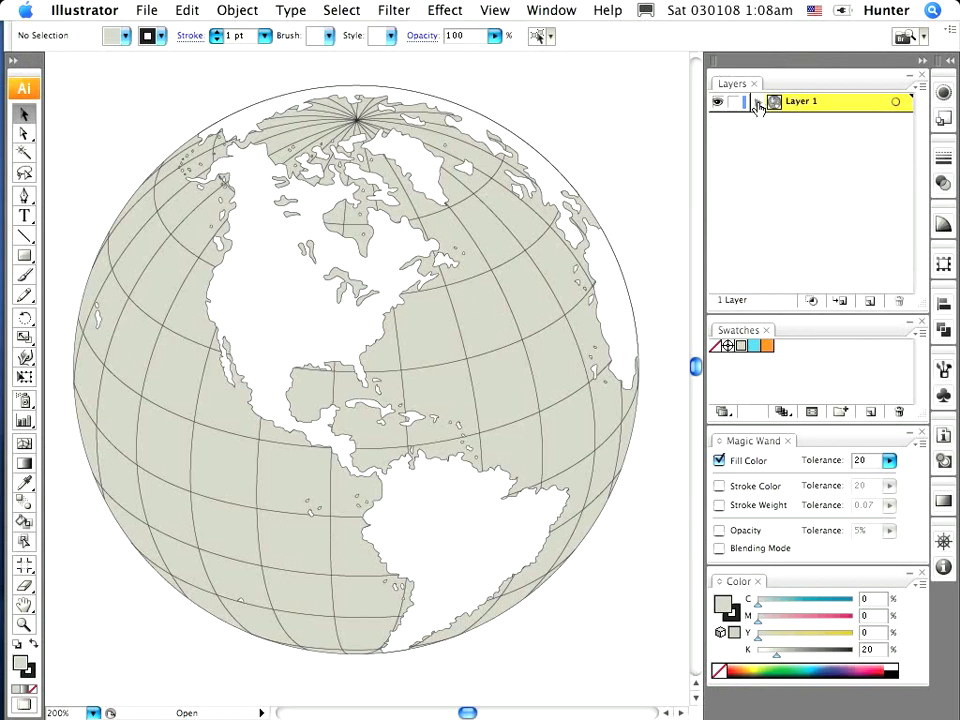
left_click(758, 102)
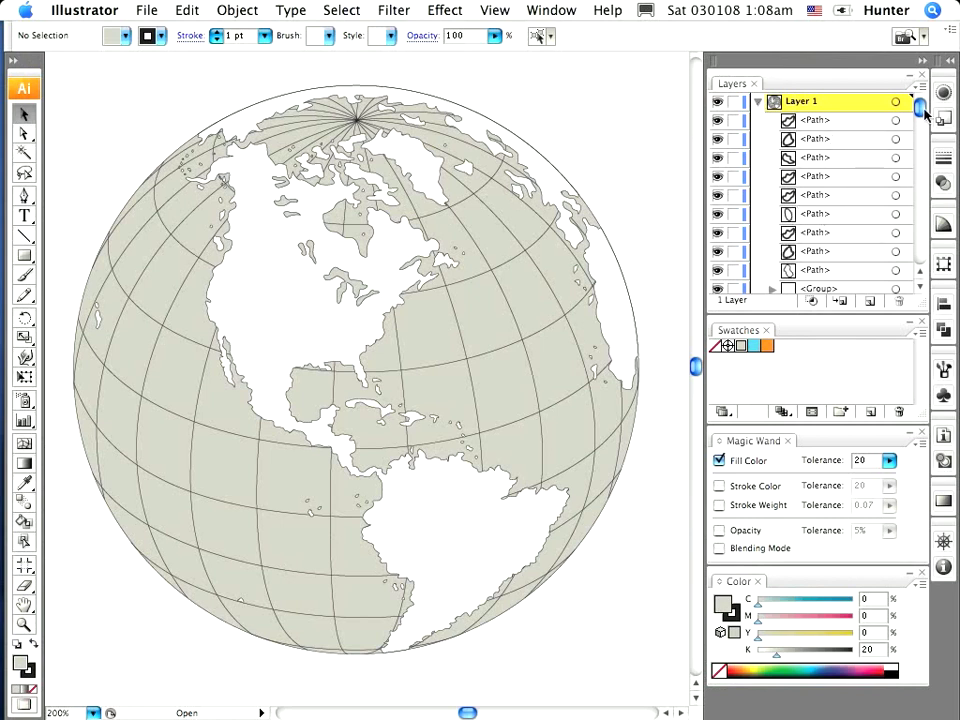
left_click_drag(925, 113, 925, 193)
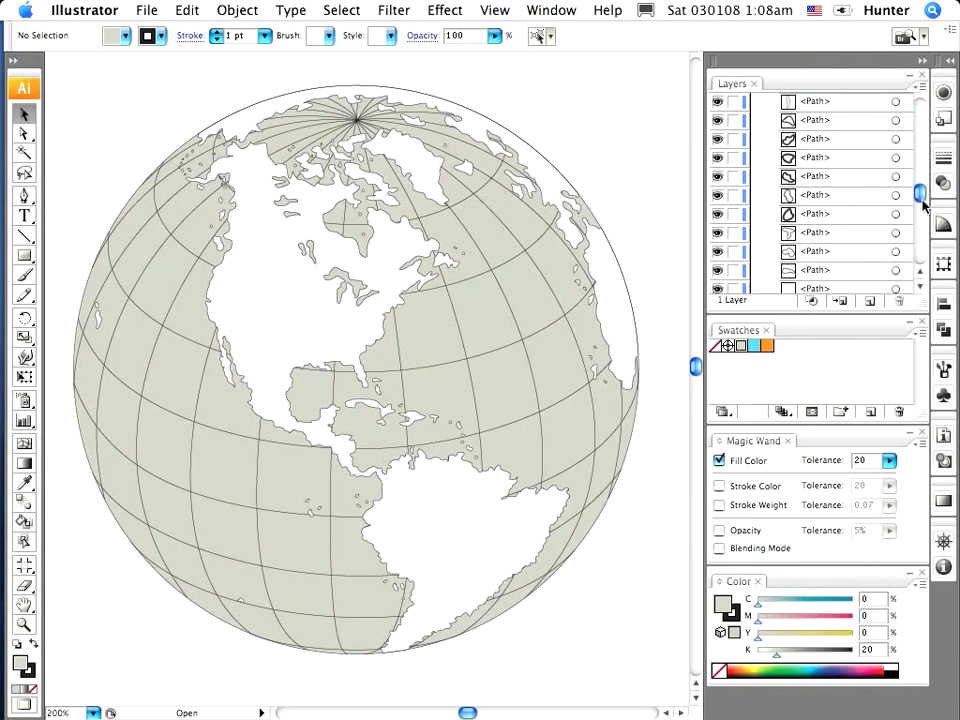
left_click_drag(924, 203, 925, 247)
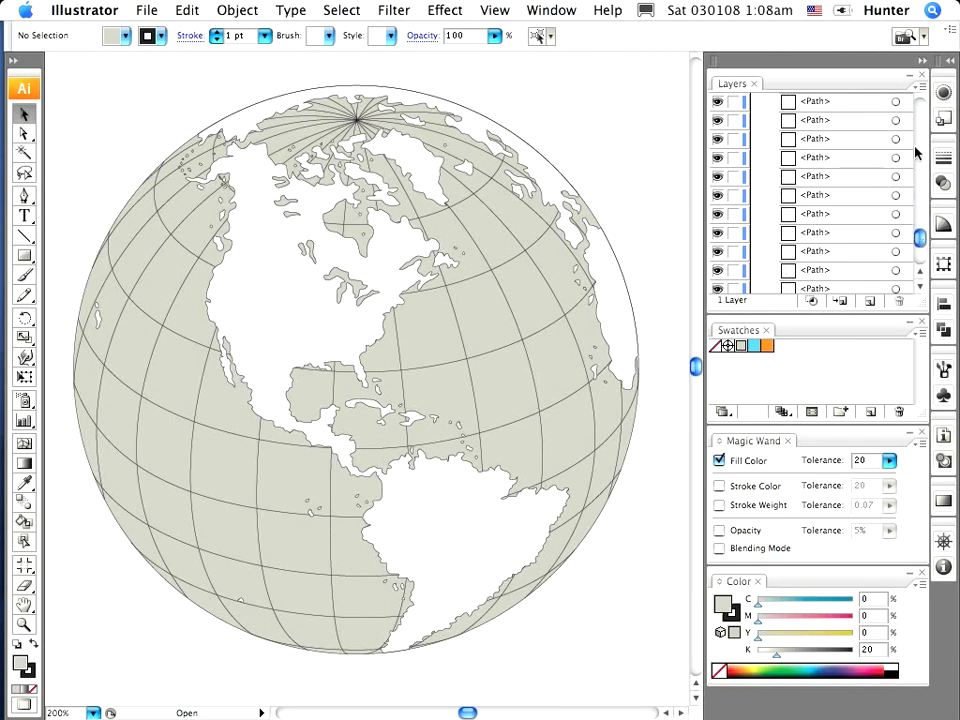
scroll(915, 152, "up", 10)
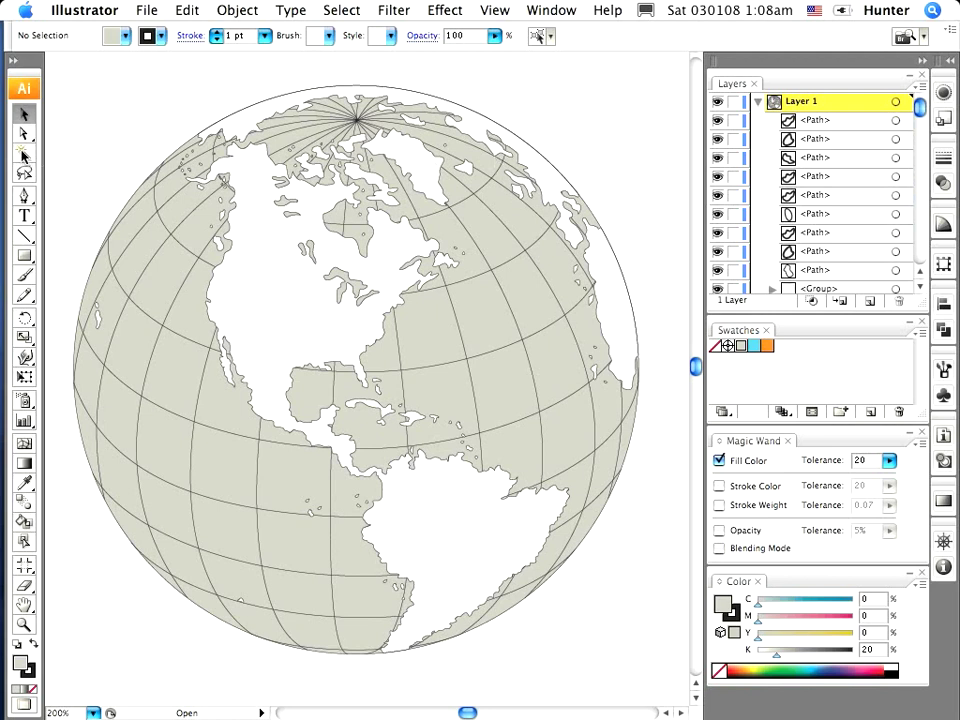
- Select all the white land shapes with the Magic Wand, using a fill color tolerance of 8
left_click(24, 155)
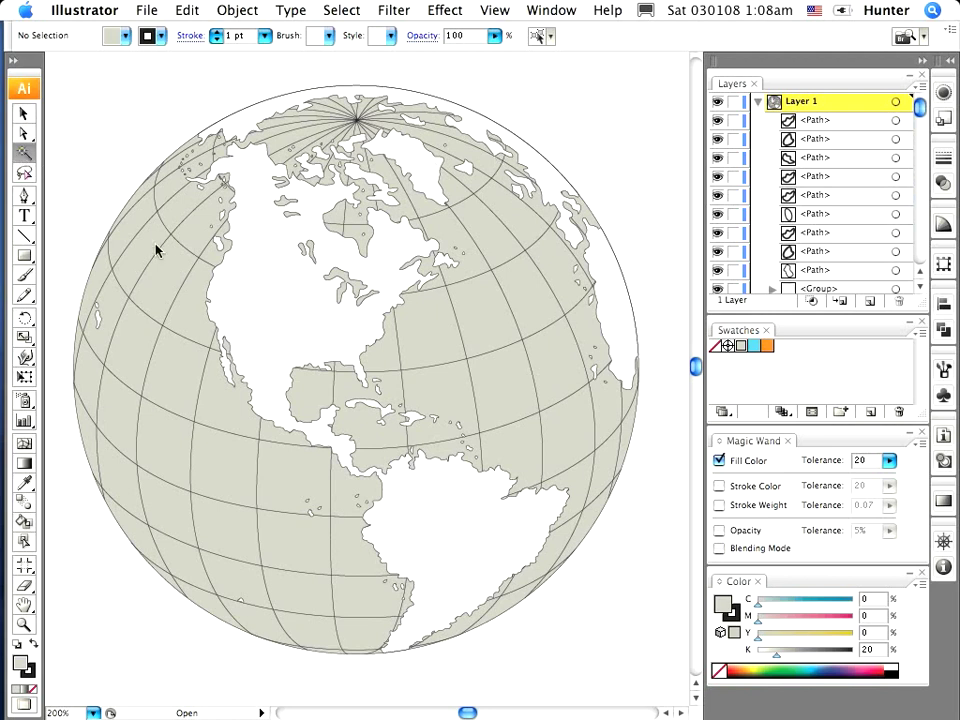
left_click(279, 301)
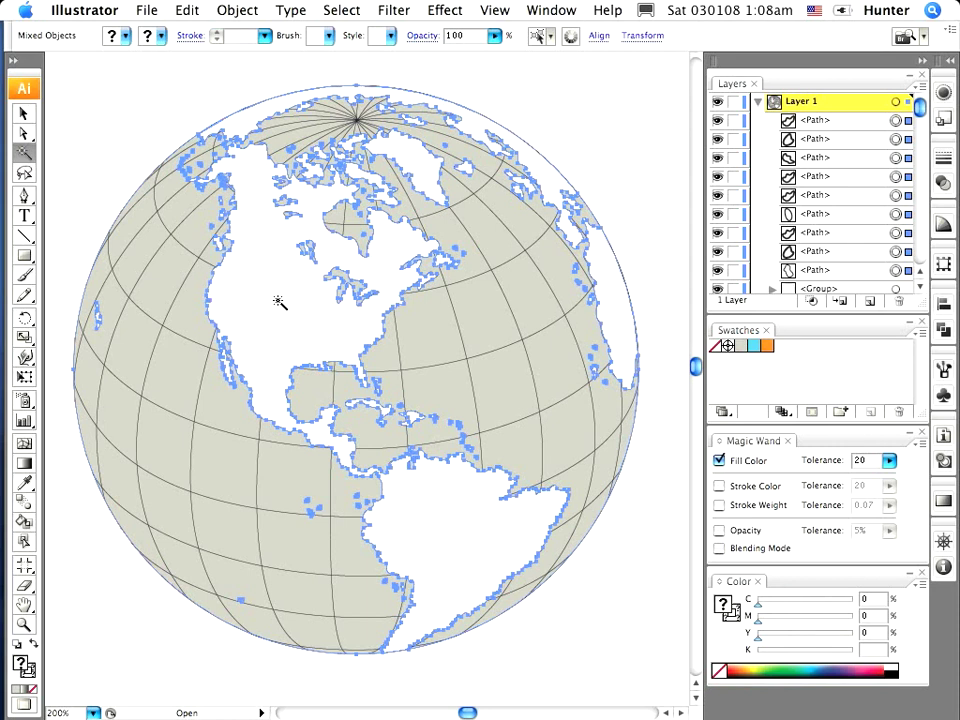
key("super+shift+a")
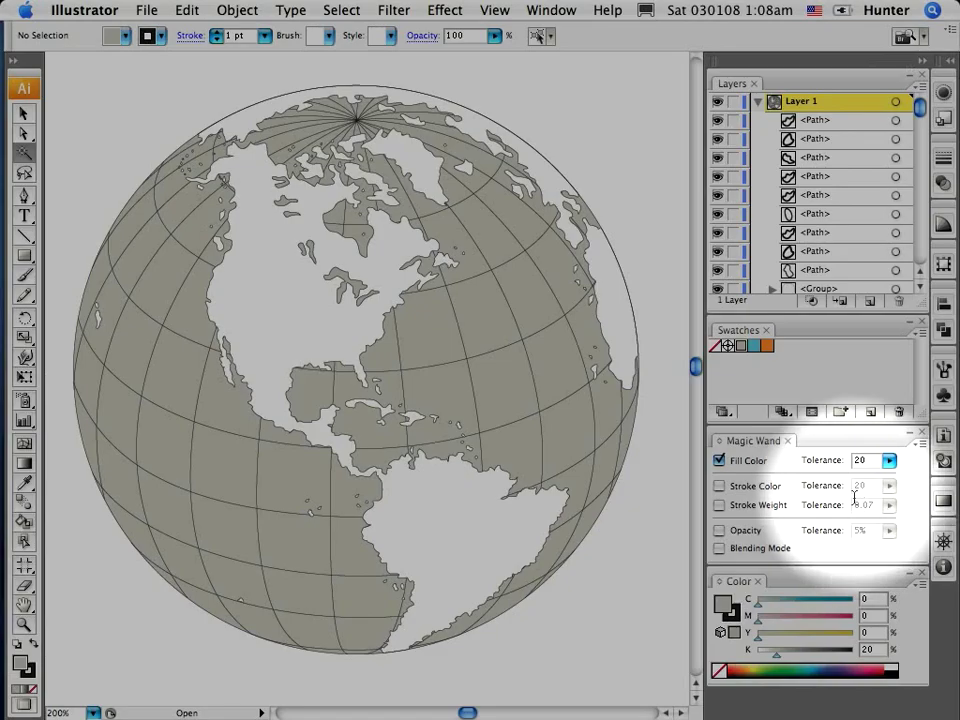
double_click(864, 460)
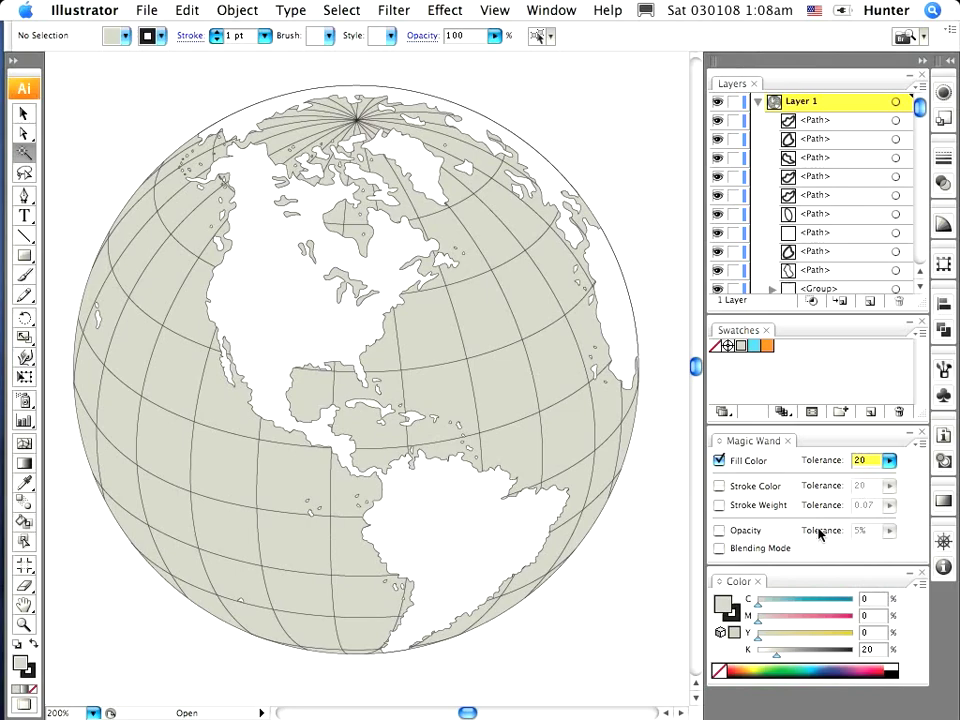
type("8")
left_click(274, 301)
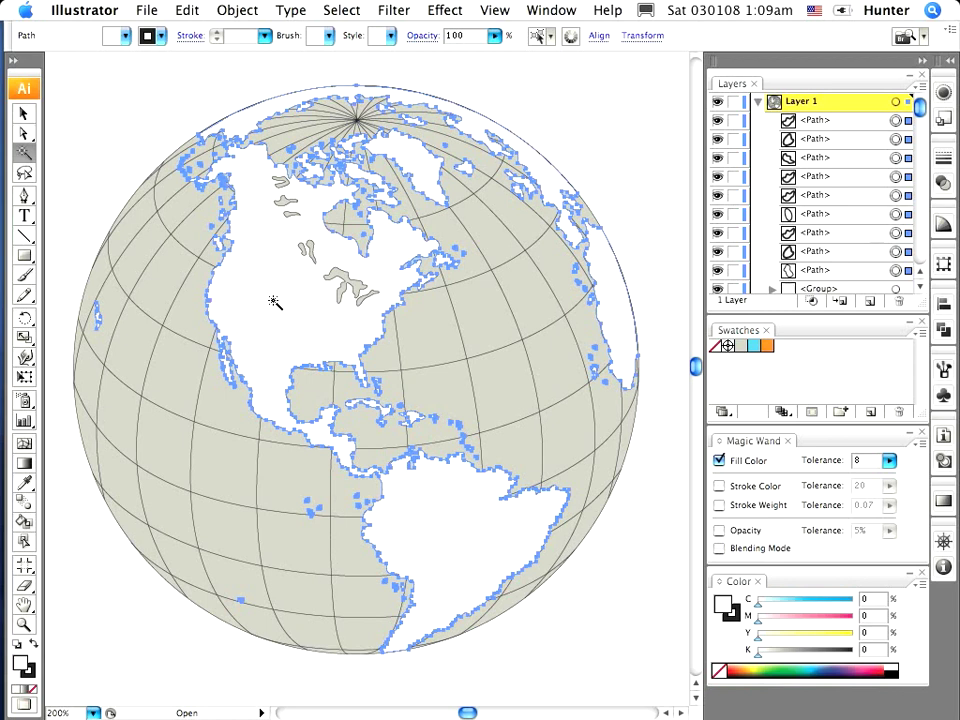
- Save the land selection under the name Land Mass, and deselect everything
left_click(342, 11)
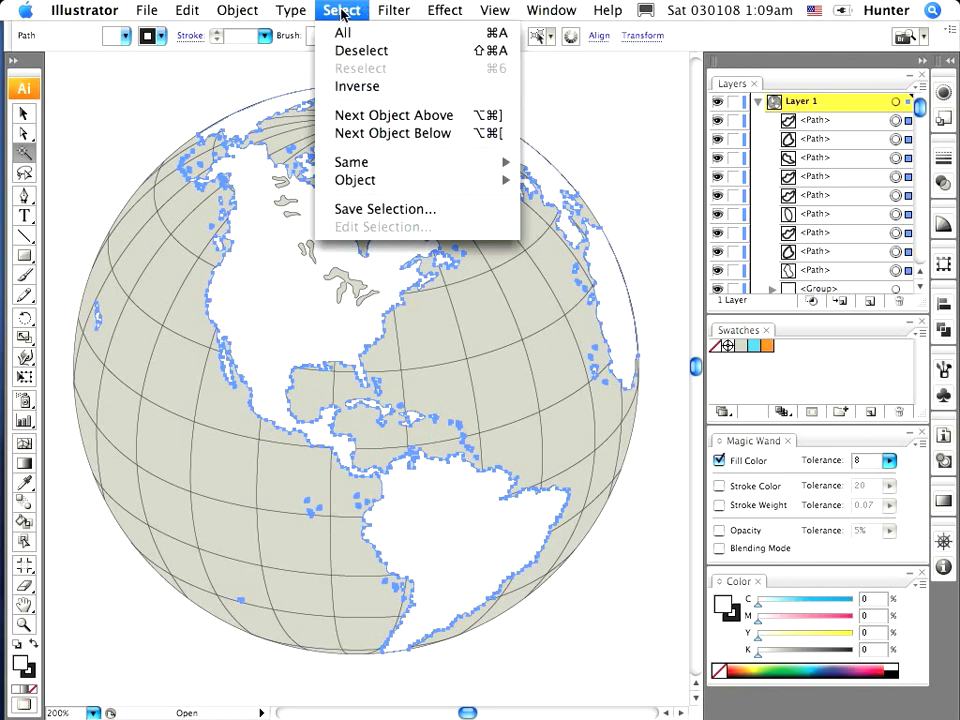
left_click(388, 210)
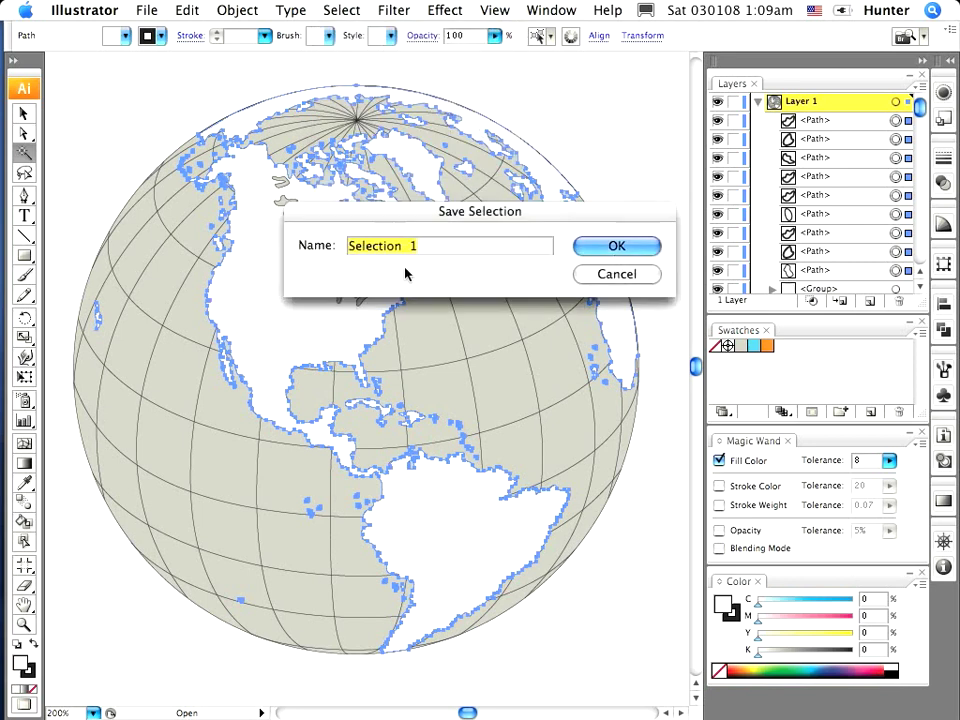
type("Land")
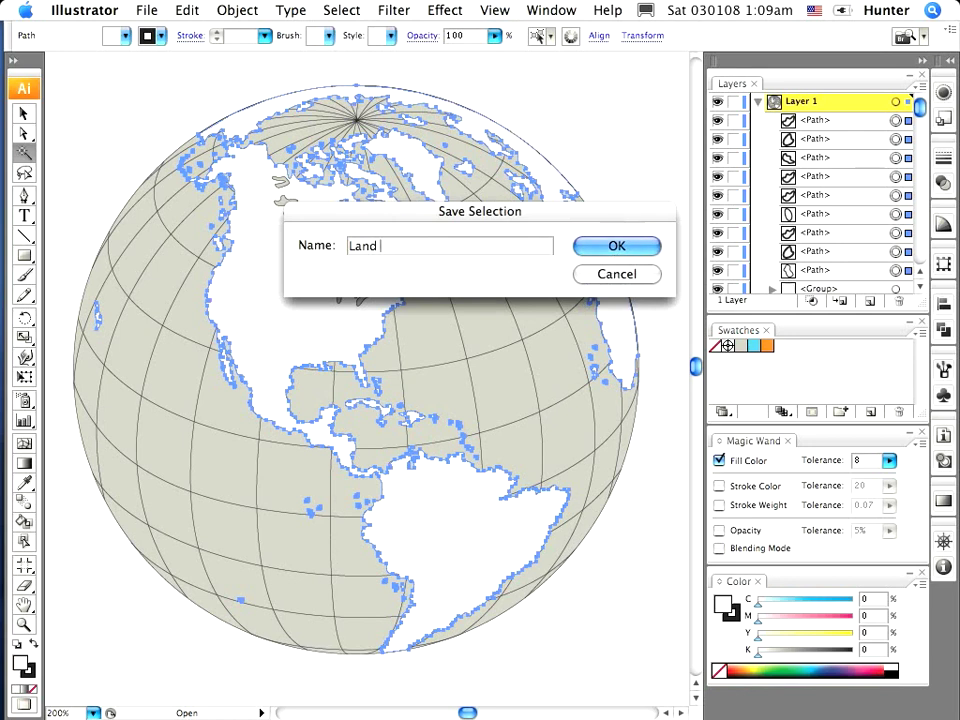
type("Mass")
left_click(634, 245)
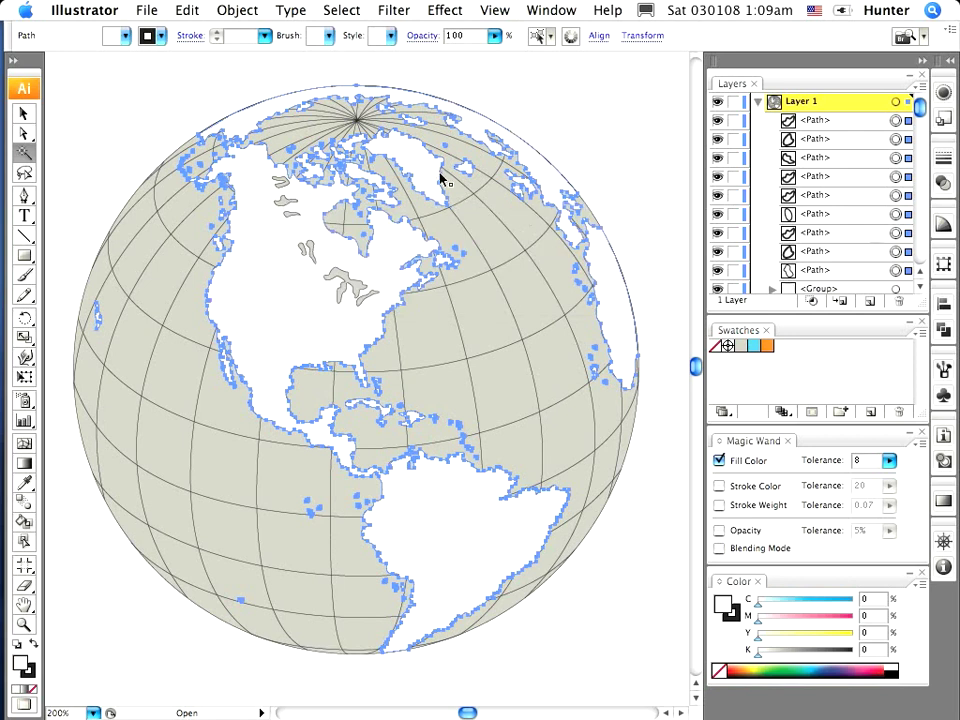
key("super+shift+a")
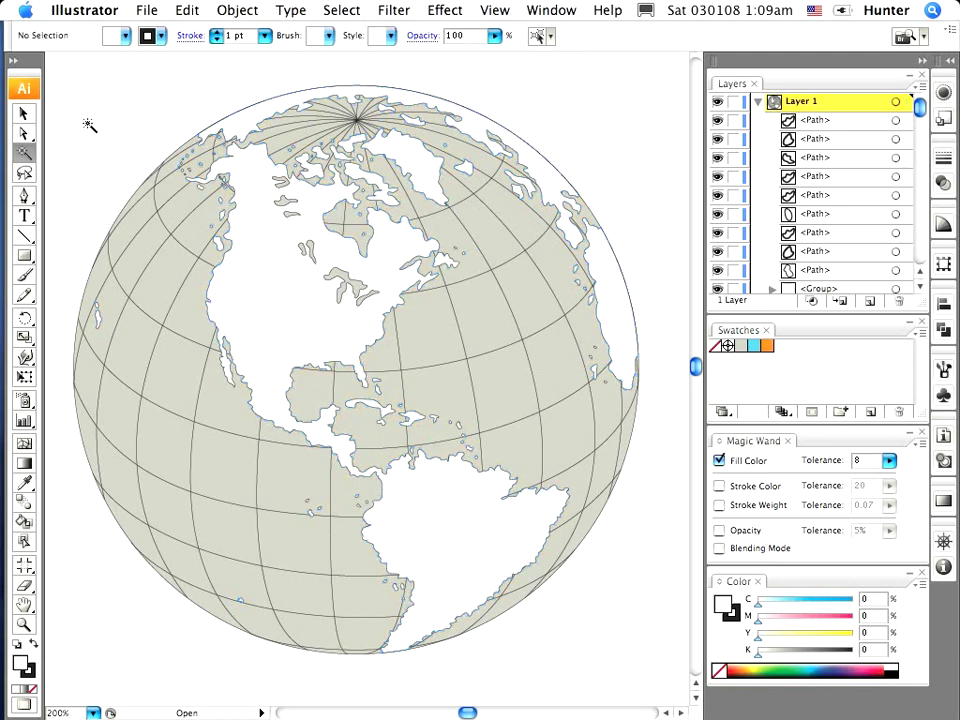
- Try recalling the saved Land Mass selection after shifting the small islands west of North America, and undo the shift
left_click(30, 115)
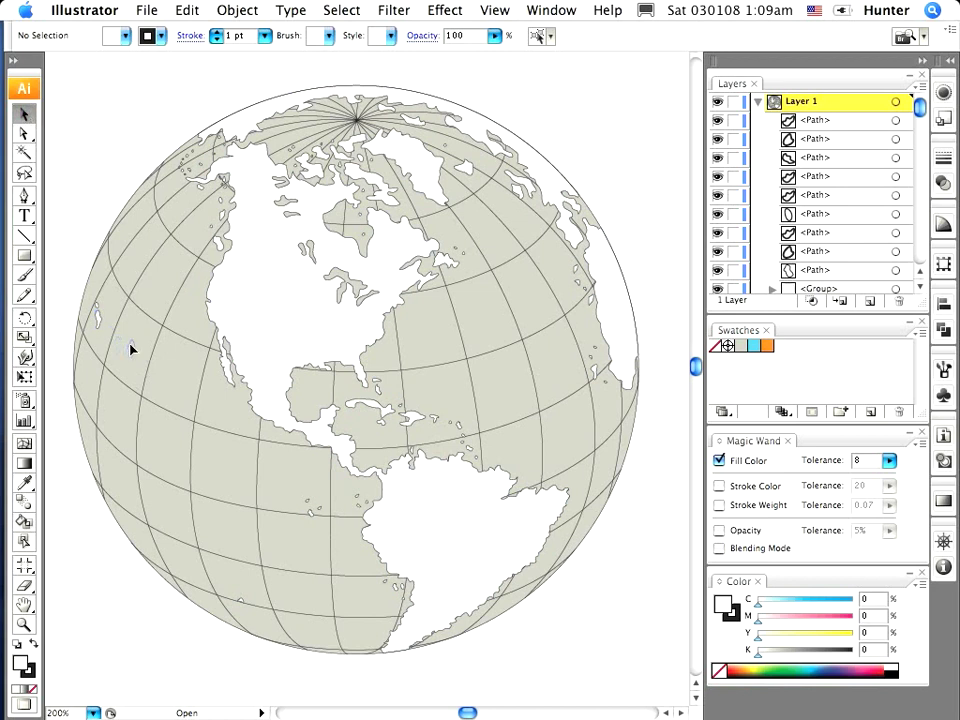
left_click(130, 347)
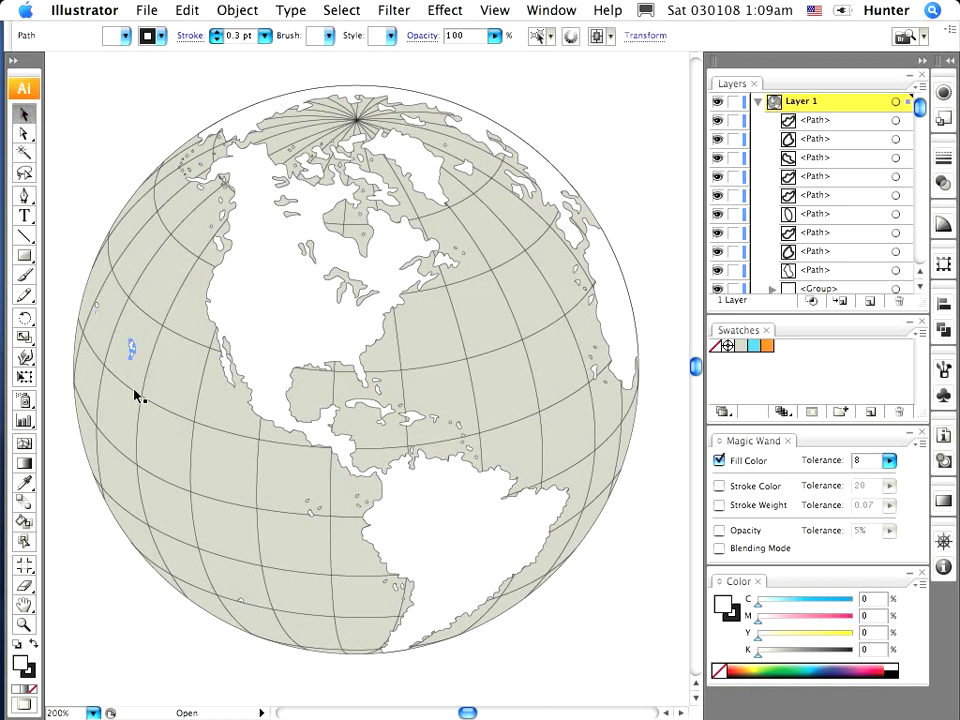
left_click(339, 11)
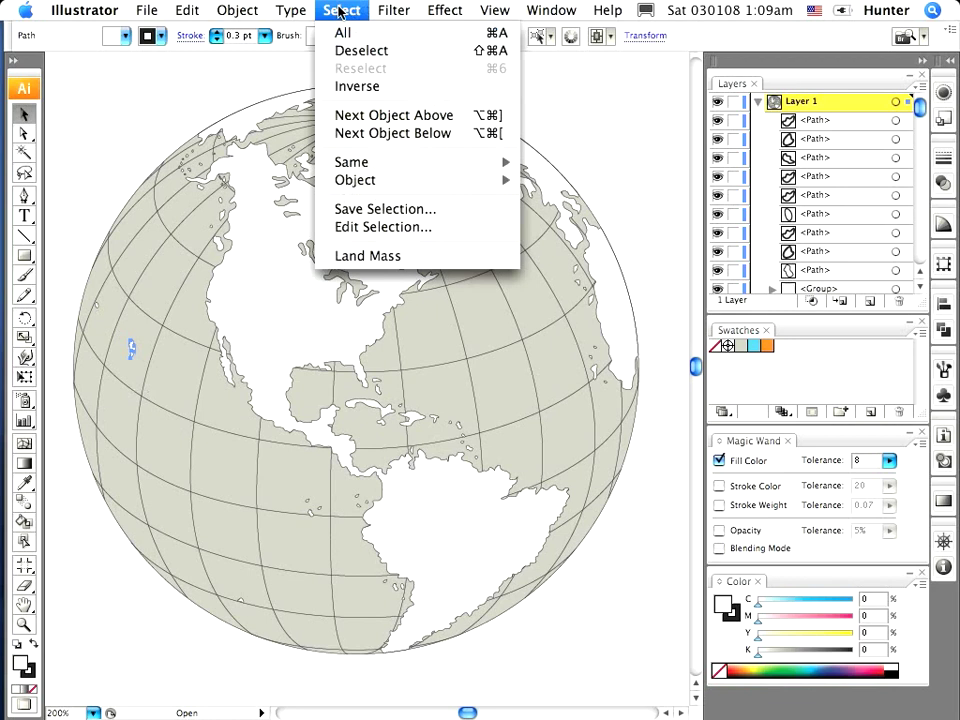
left_click(394, 256)
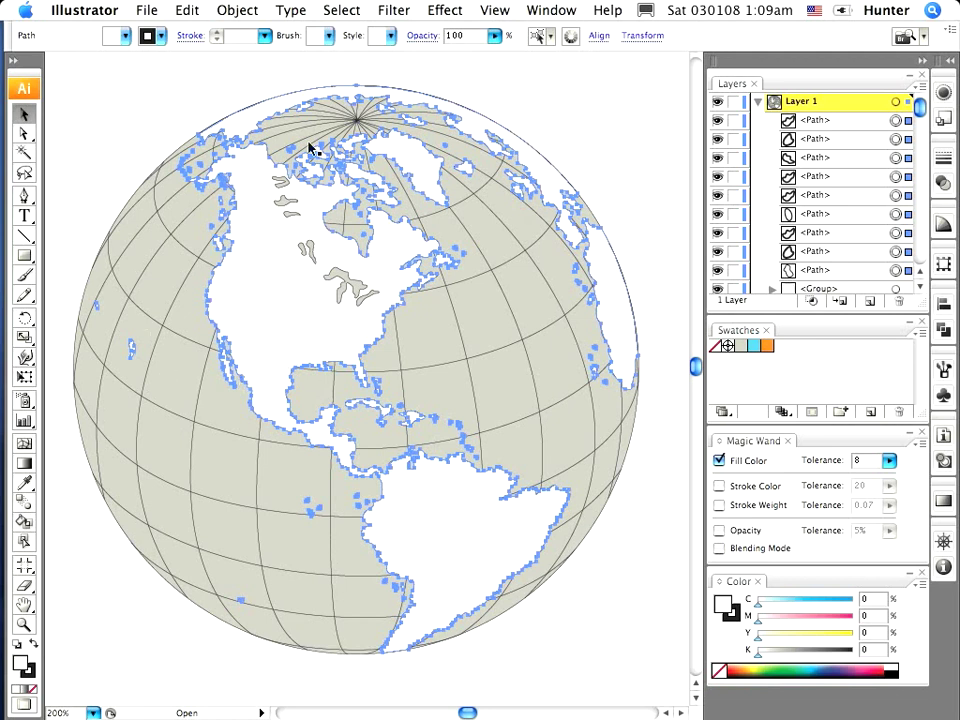
key("super+s")
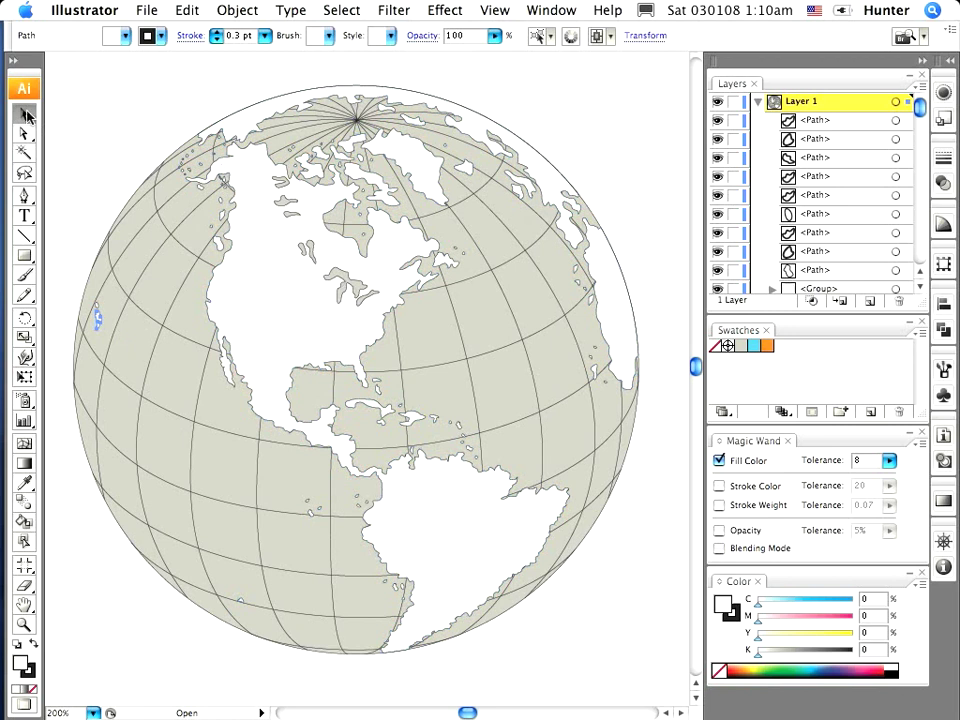
- Select the group of North American lakes together with every other object that has the same fill color
left_click(25, 115)
left_click(331, 275)
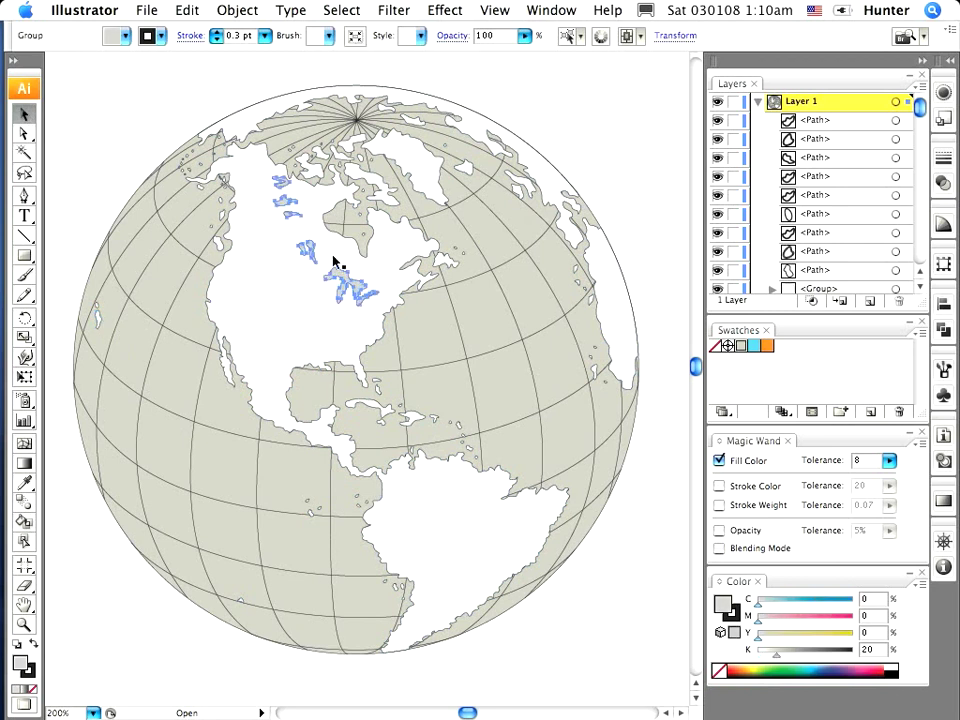
left_click(583, 38)
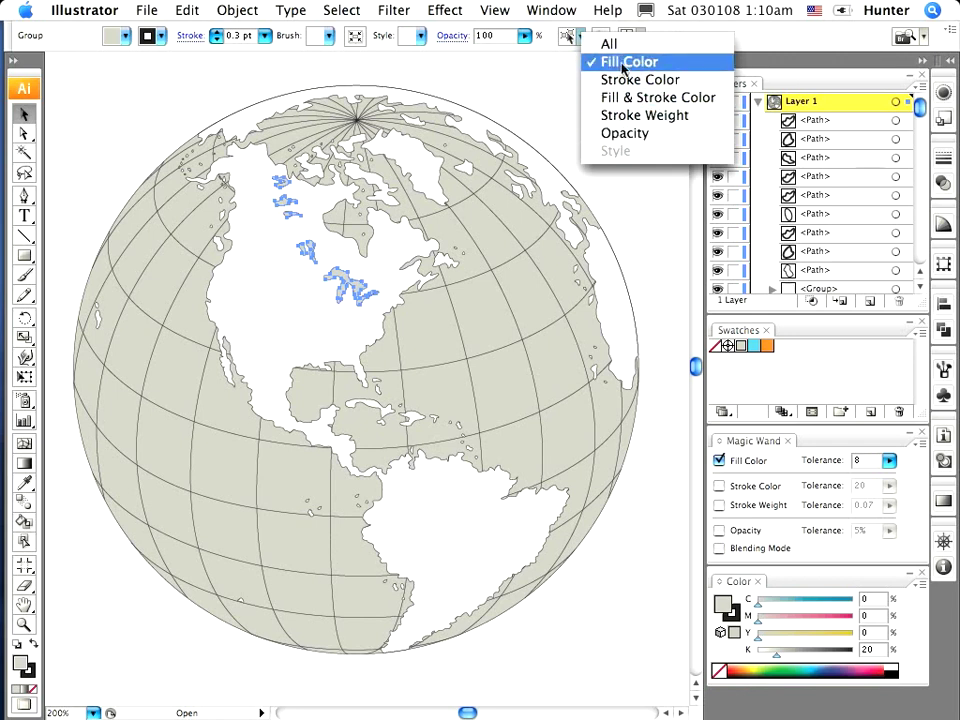
left_click(622, 68)
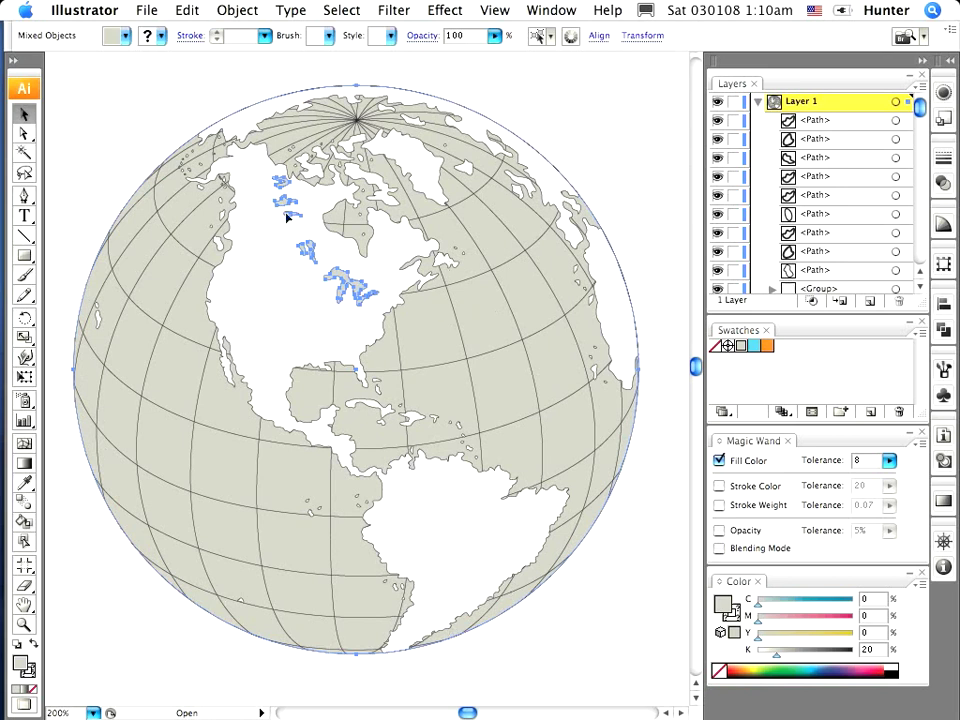
- Save the lakes and ocean selection under the name Water Mass, and deselect everything
left_click(340, 10)
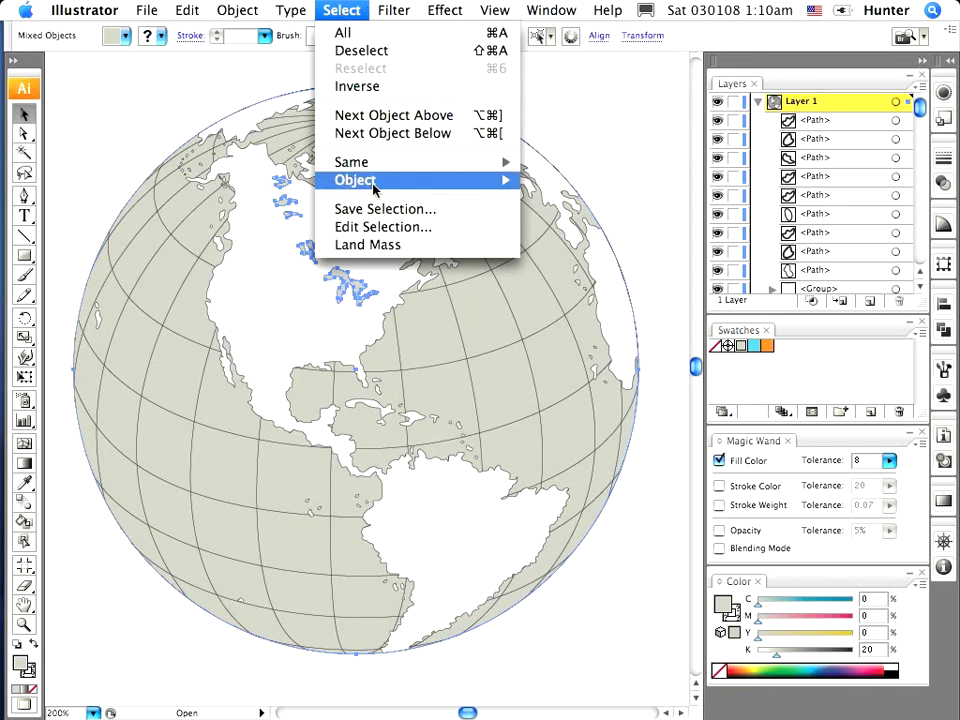
left_click(490, 209)
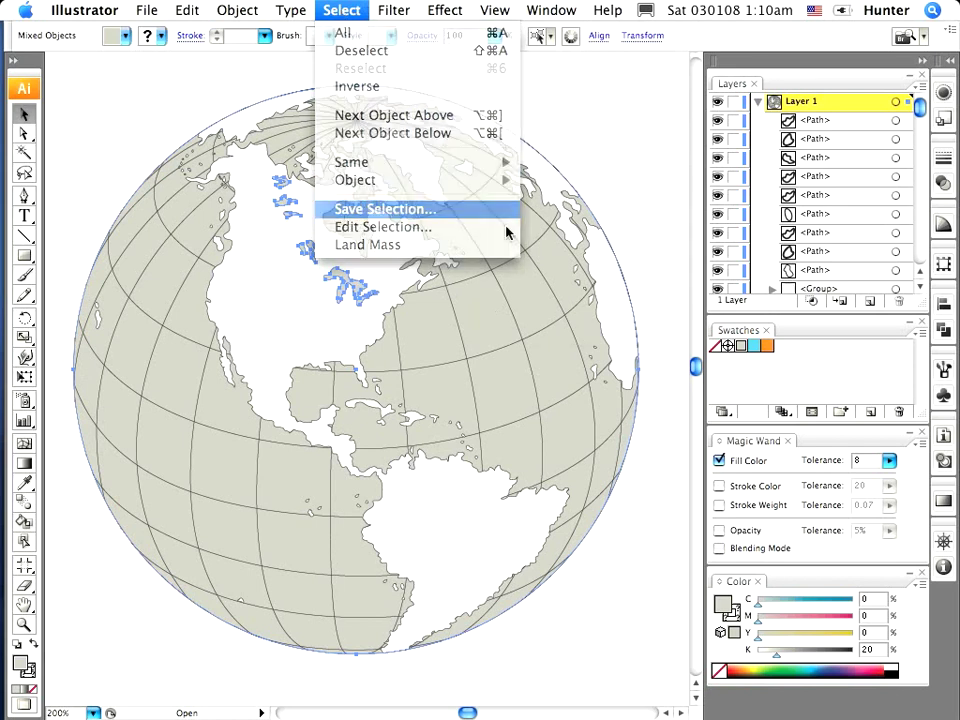
type("Wa")
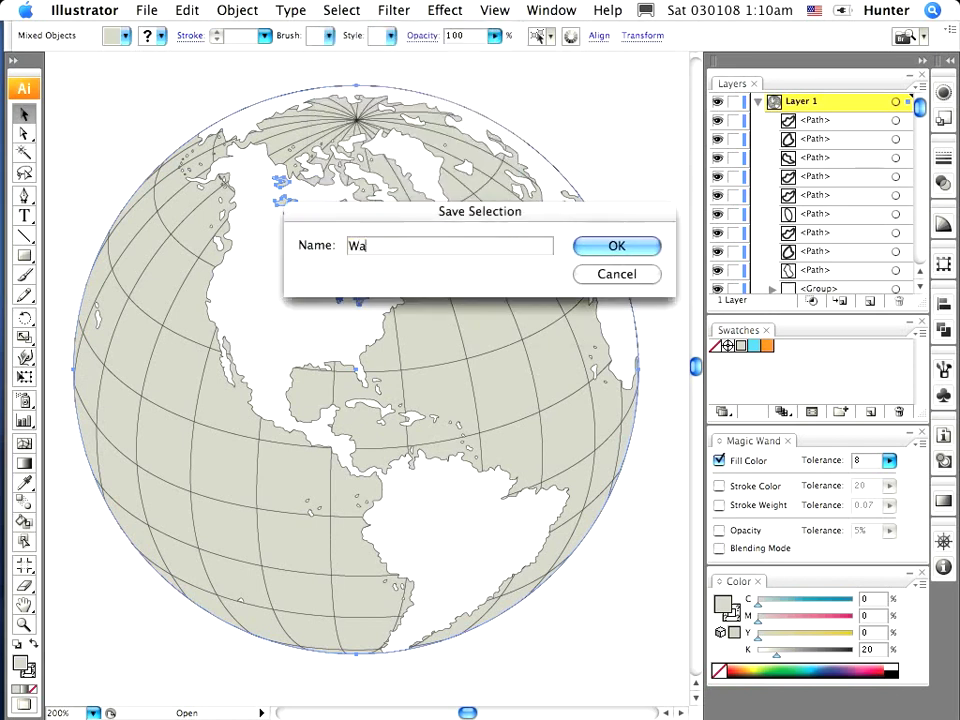
type("ter Masss")
key("BackSpace")
left_click(645, 248)
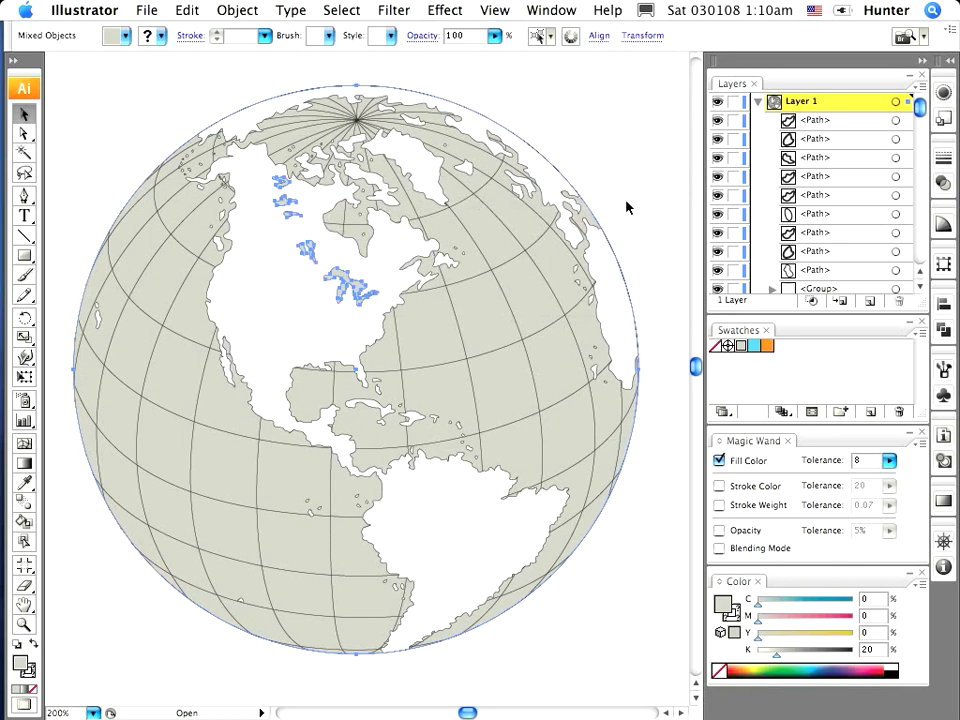
left_click(593, 105)
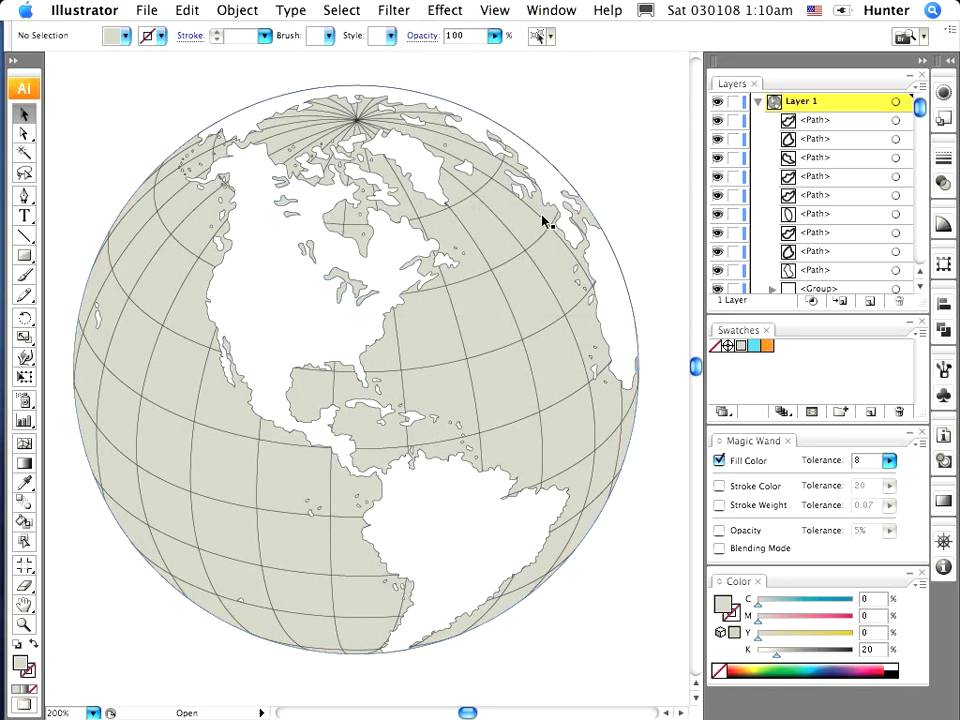
- Recall the saved Land Mass selection and fill it with the orange swatch
left_click(346, 14)
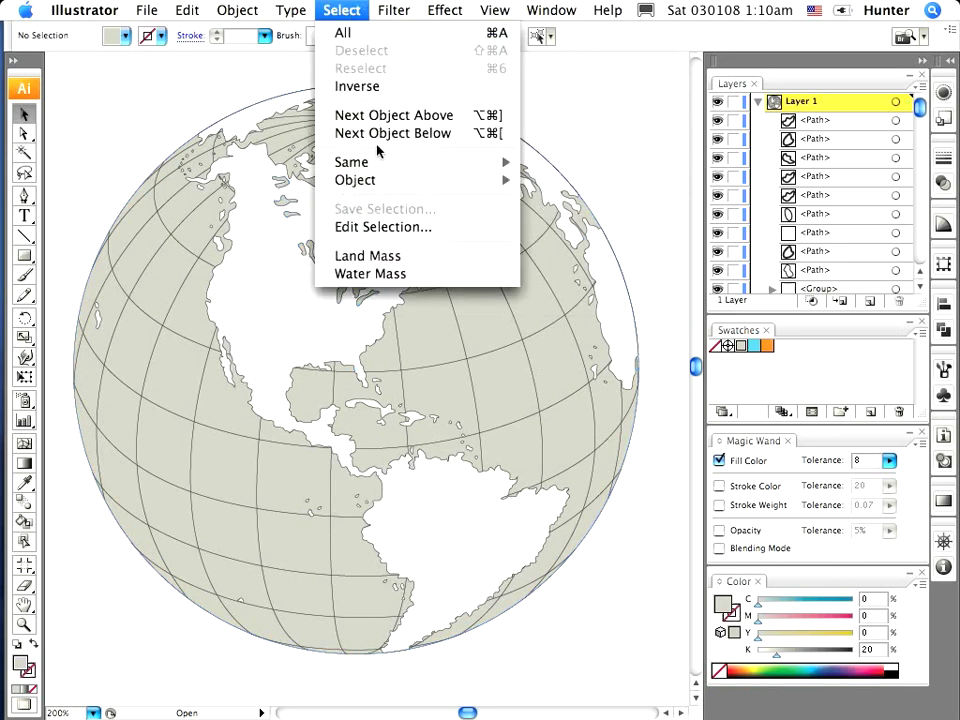
left_click(390, 258)
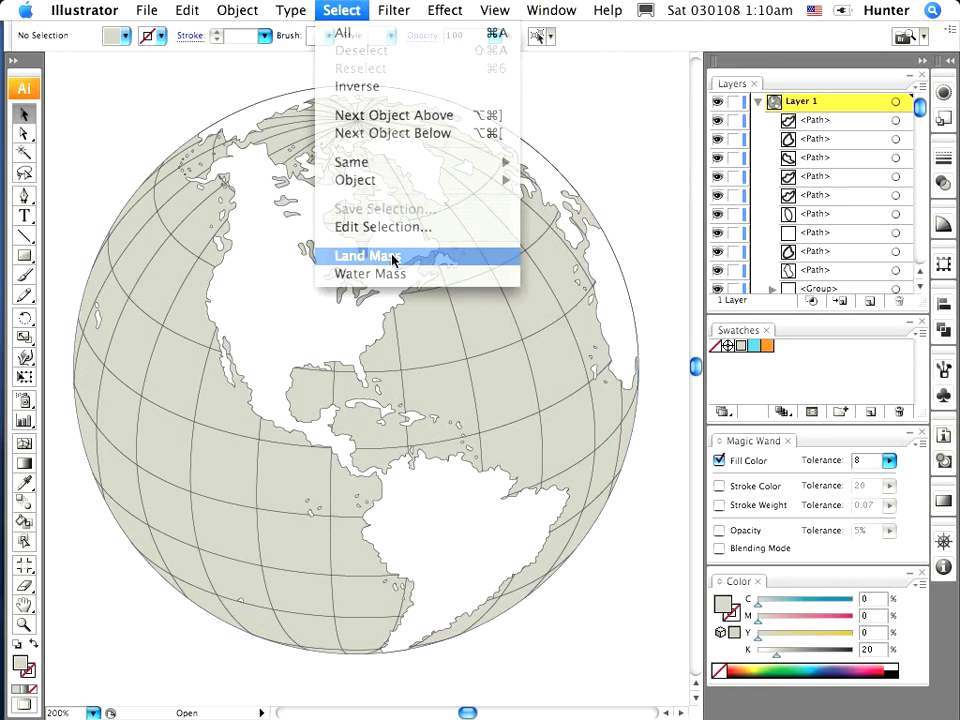
left_click(766, 346)
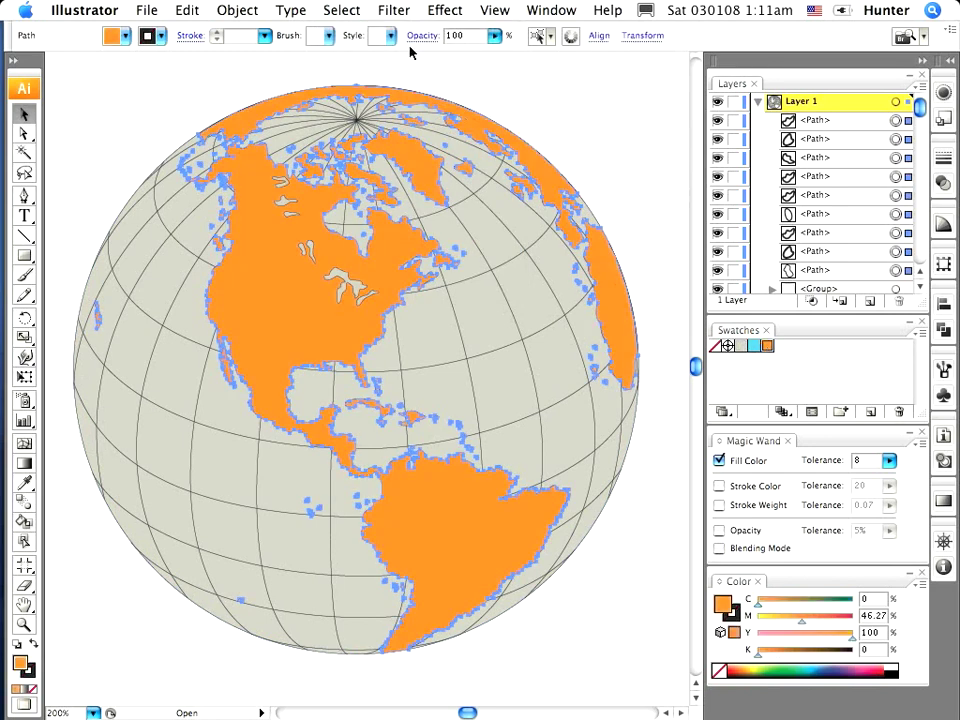
- Recall the saved Water Mass selection and fill it with the light blue swatch
left_click(342, 10)
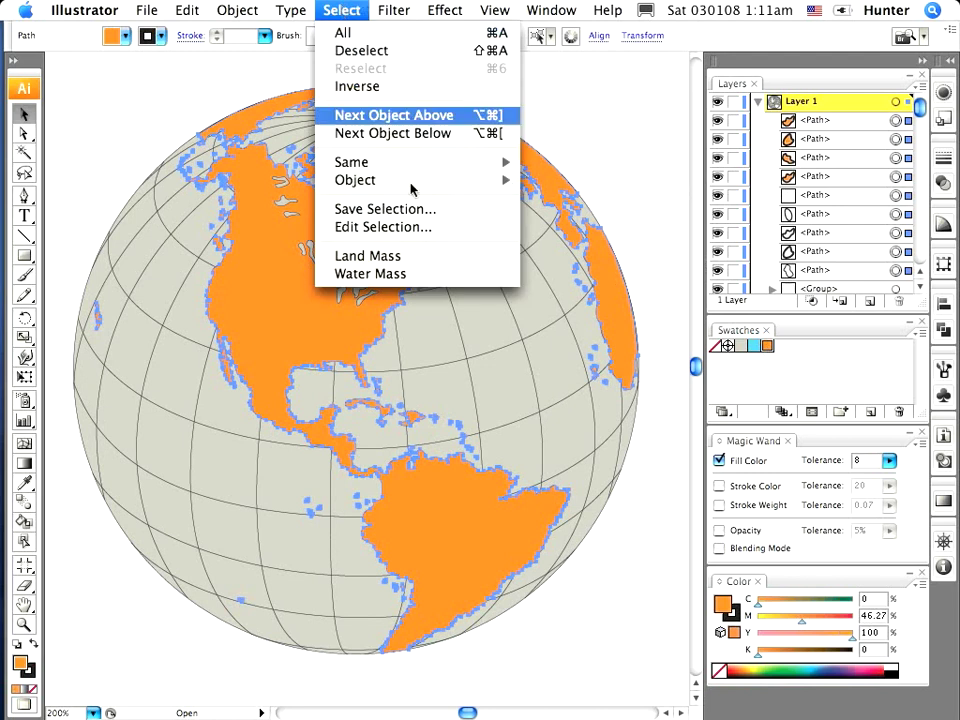
left_click(409, 274)
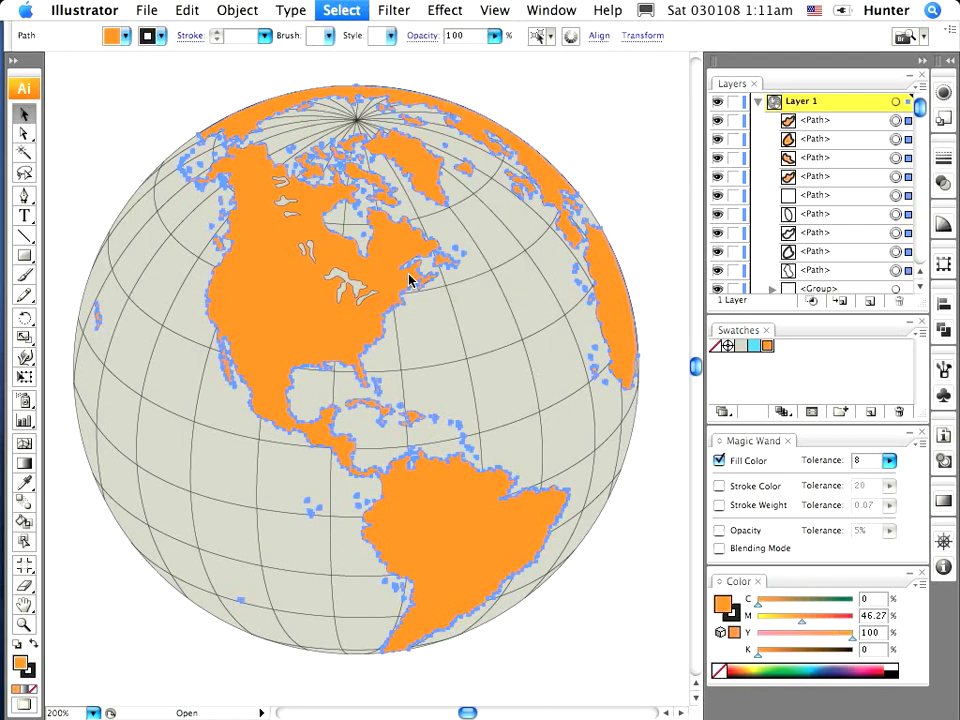
left_click(754, 348)
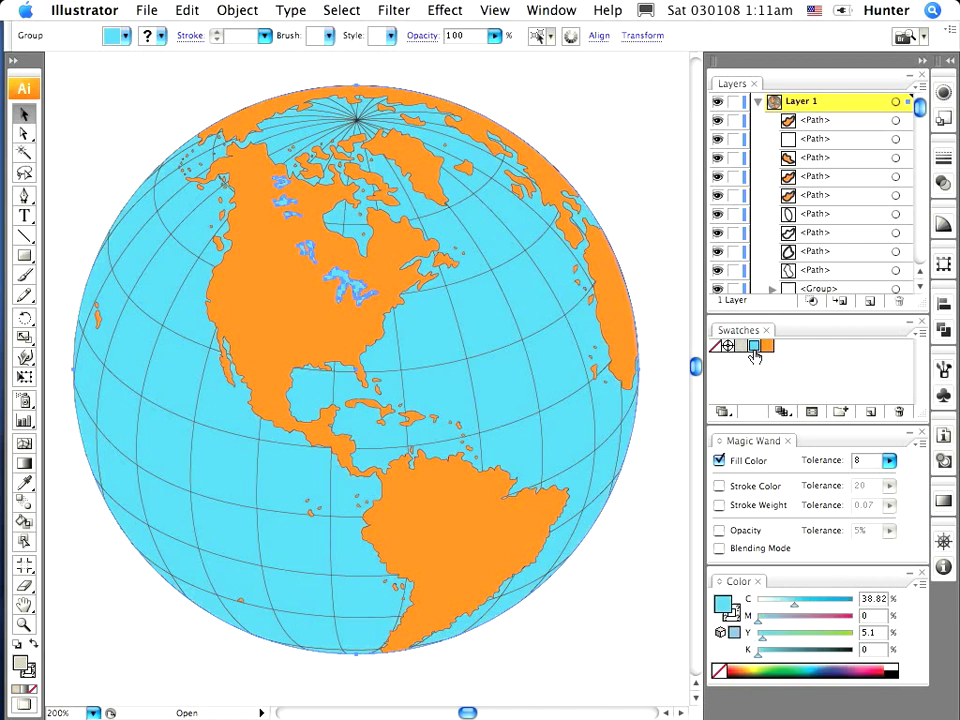
- Open the saved selections for editing
left_click(343, 10)
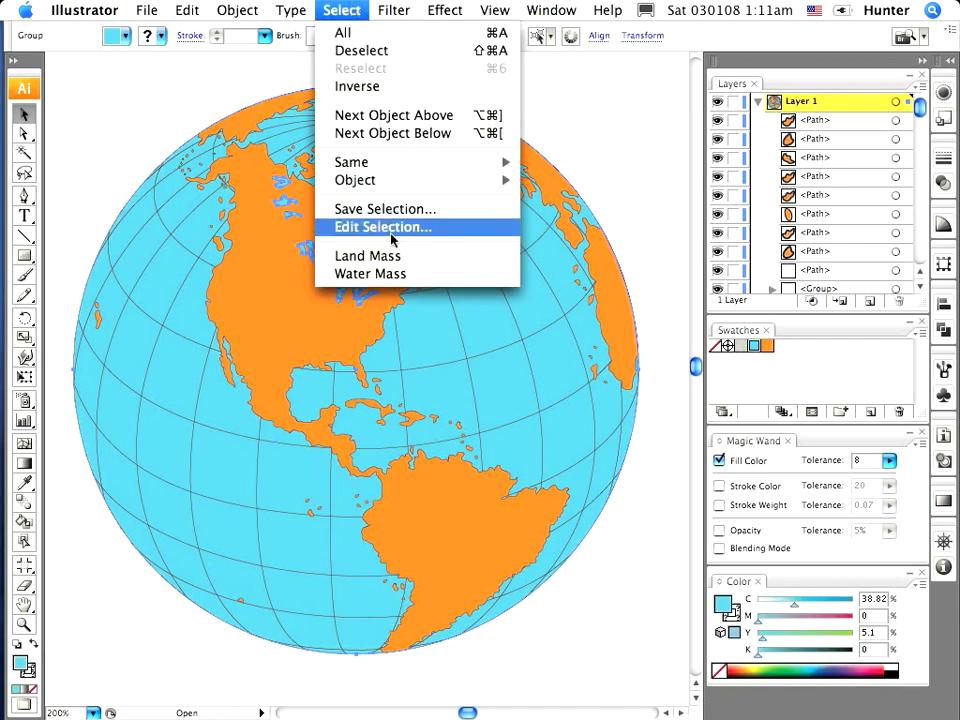
left_click(388, 229)
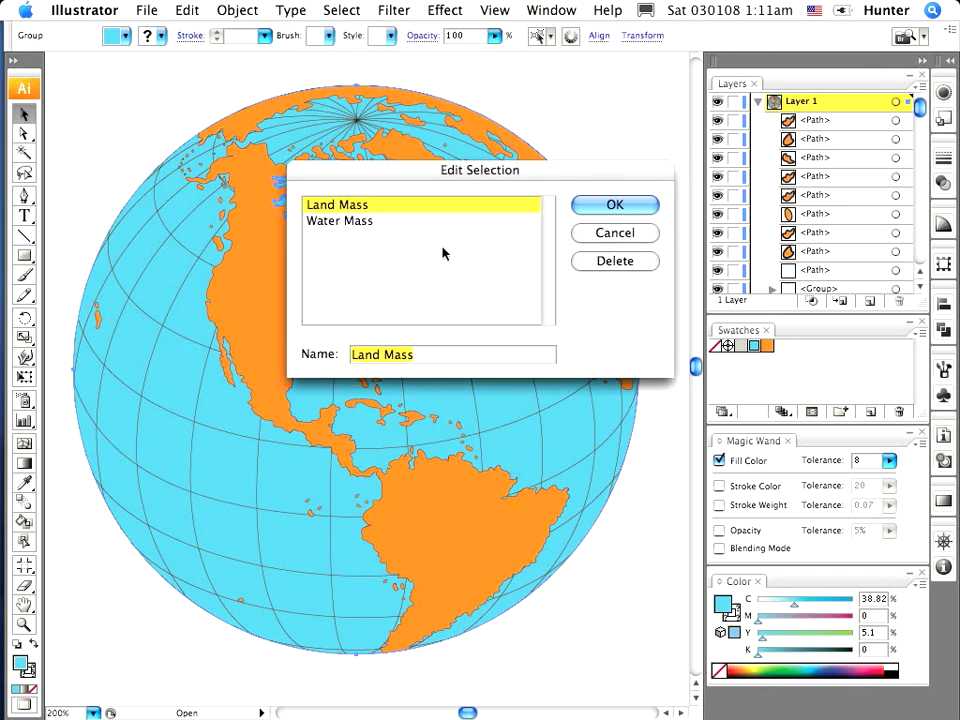